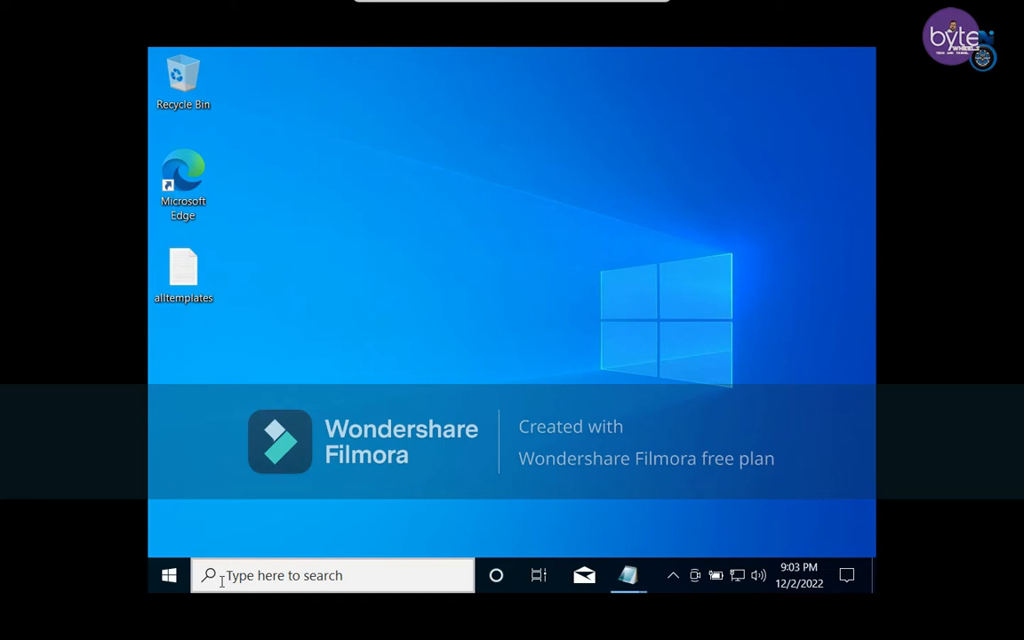
Search Windows for 'about' and show the About your PC settings page
right_click(210, 578)
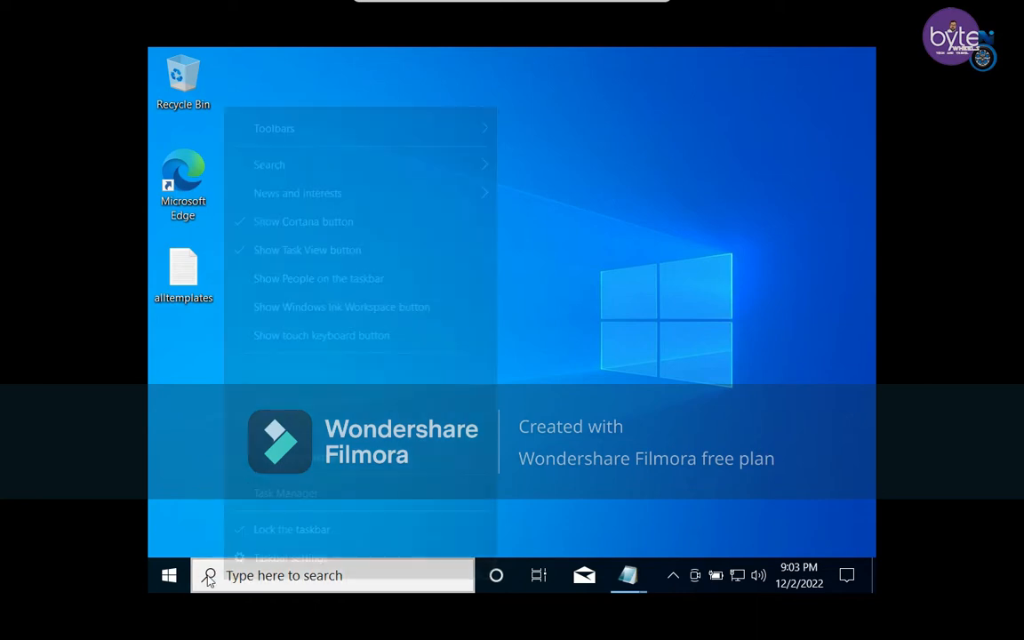
left_click(211, 577)
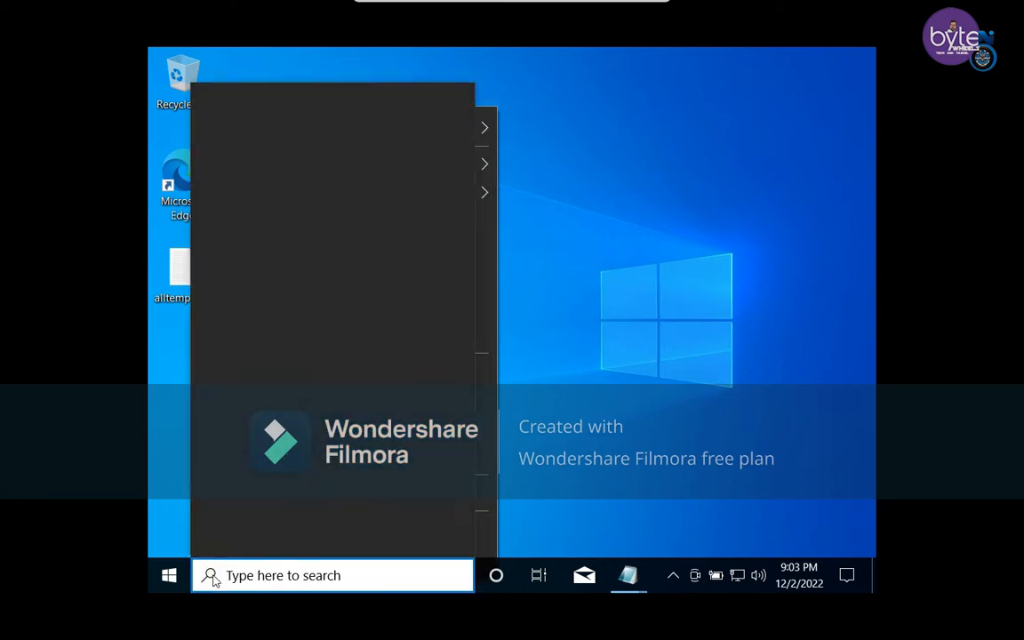
type("a")
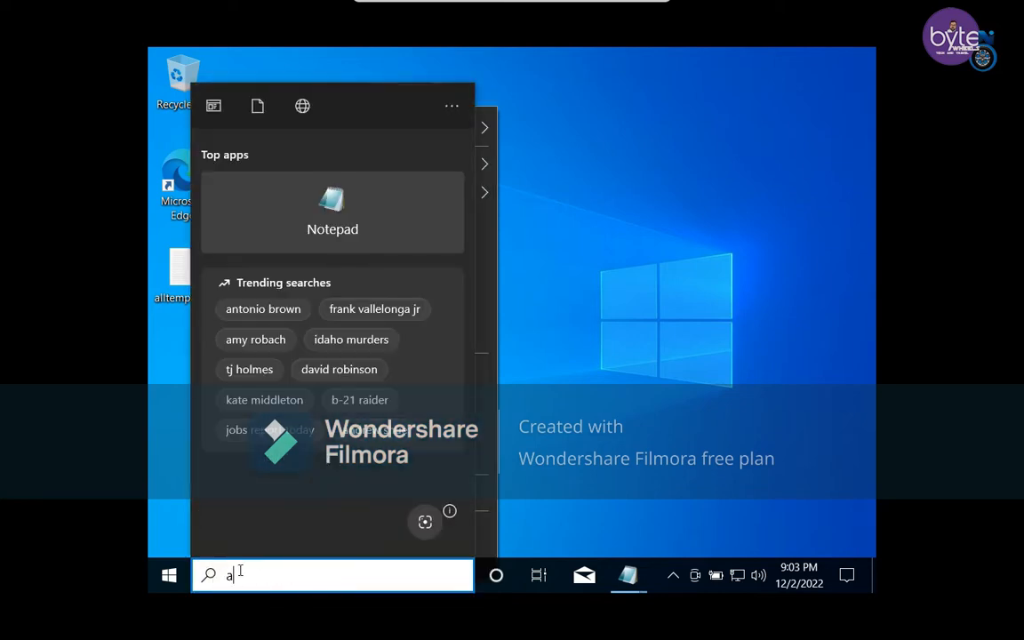
type("bout")
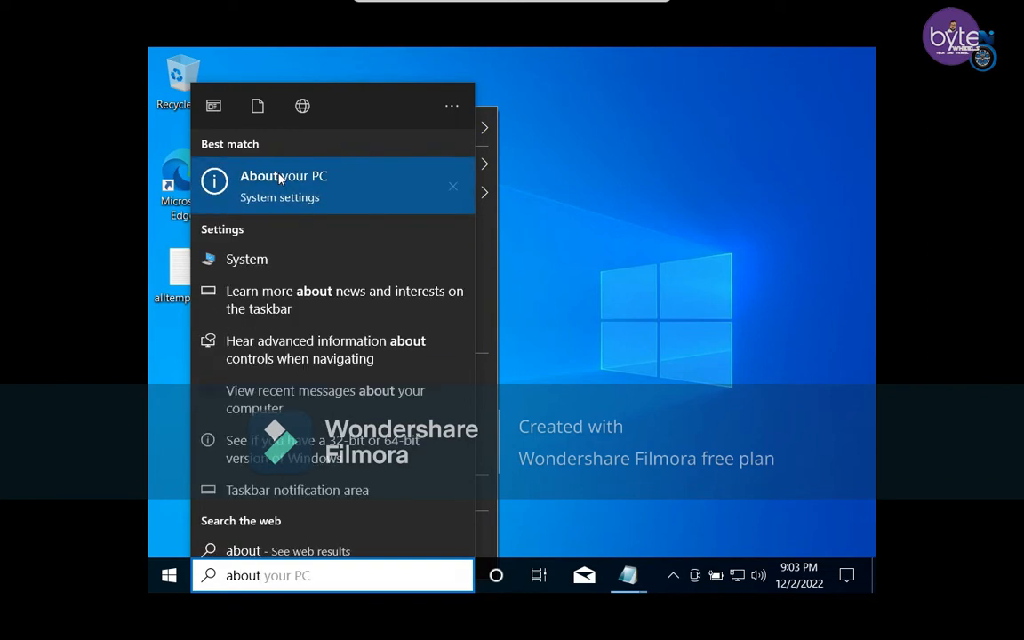
left_click(279, 178)
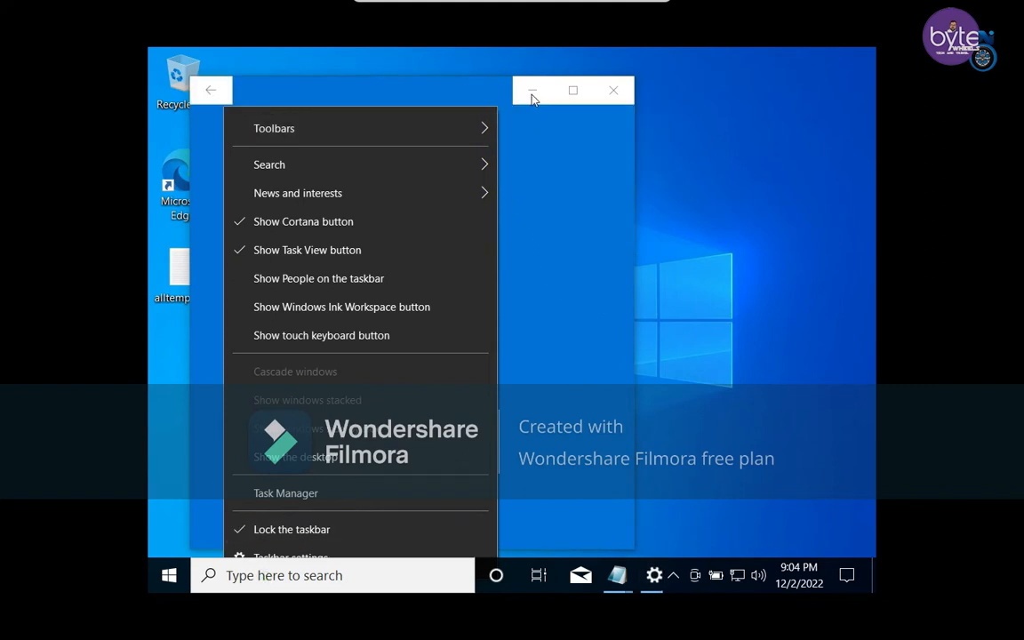
left_click(205, 92)
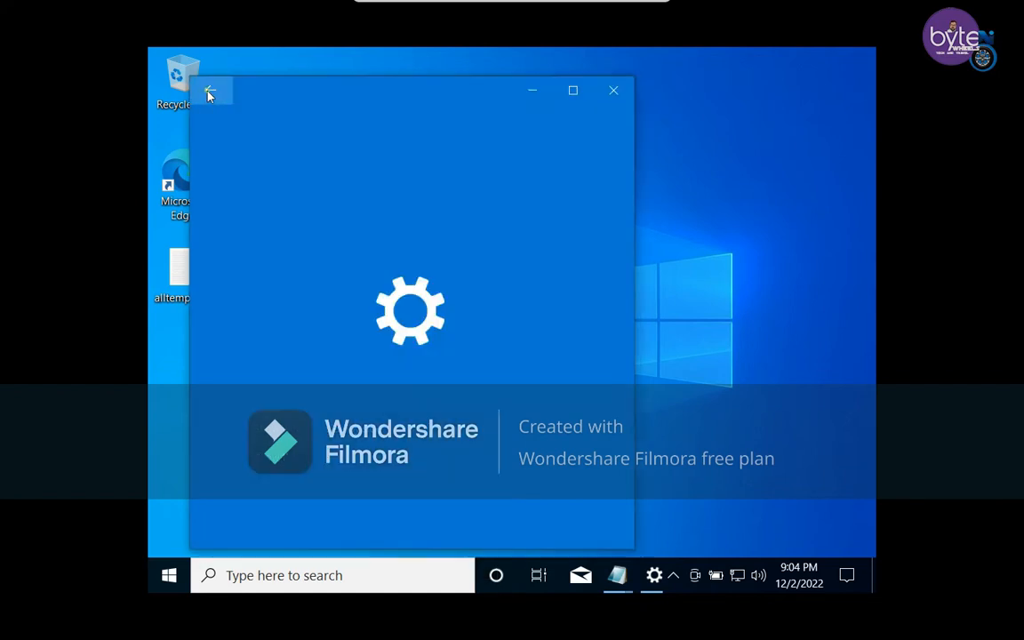
left_click(223, 583)
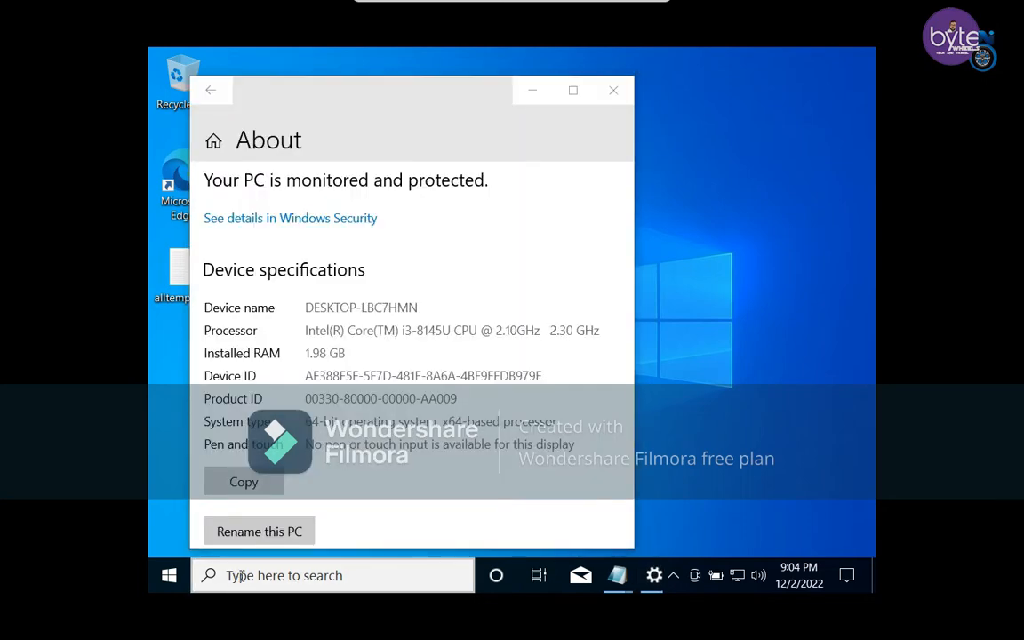
Check the Edition reads Windows 10 Pro, then minimize Settings to the desktop
left_click(240, 576)
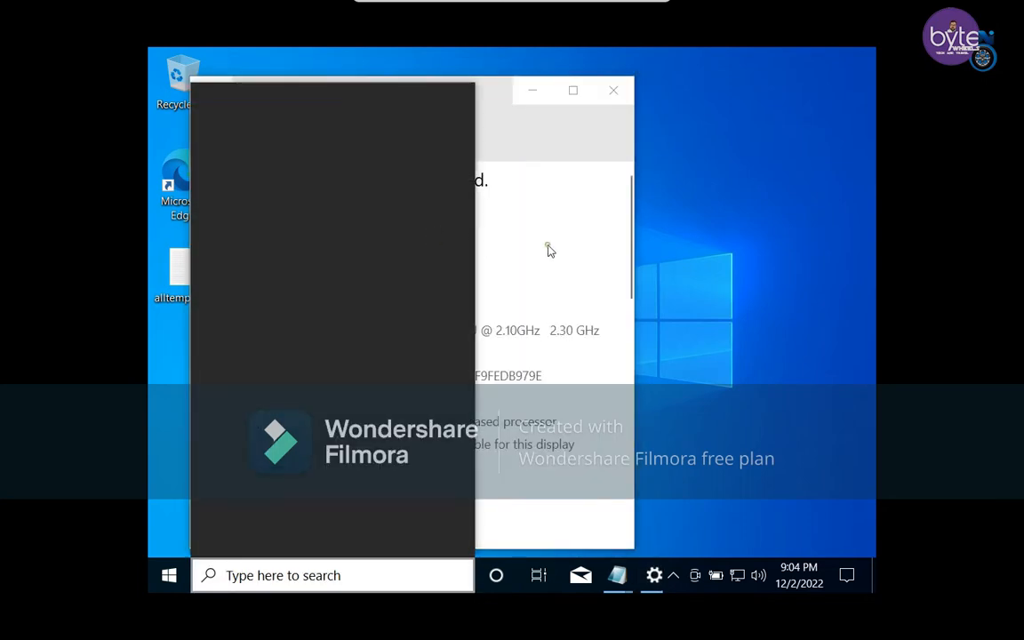
left_click(548, 250)
scroll(511, 266, "down", 1)
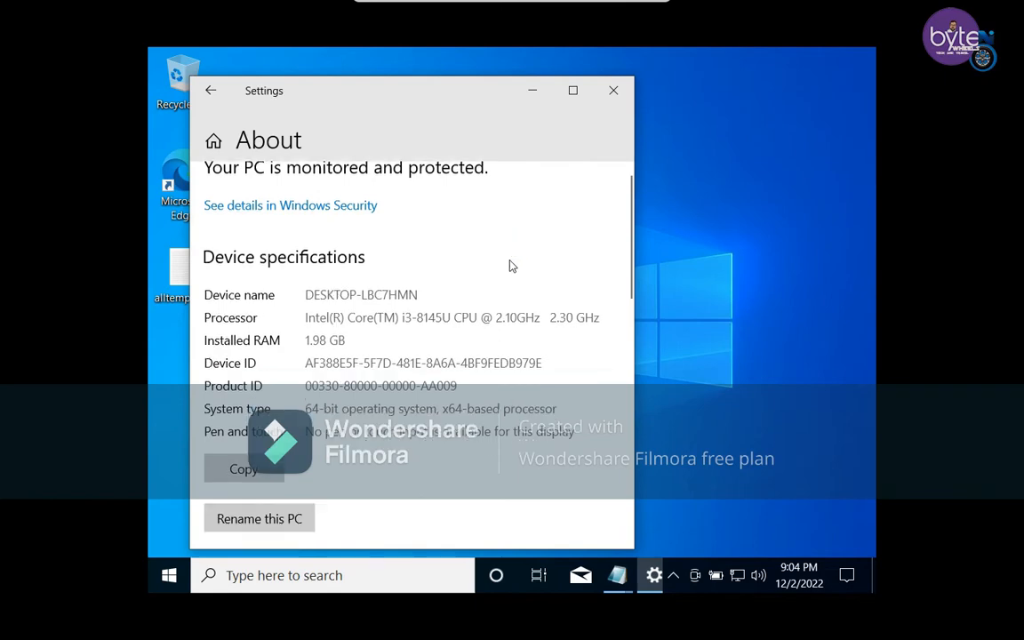
scroll(512, 266, "down", 5)
scroll(512, 266, "down", 2)
scroll(512, 265, "down", 1)
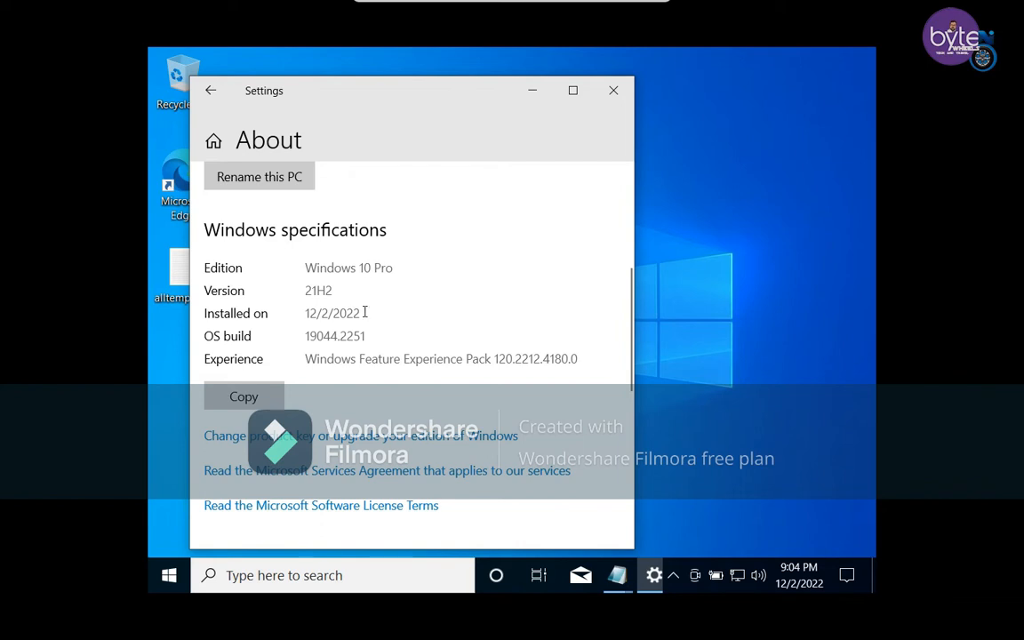
scroll(364, 312, "up", 3)
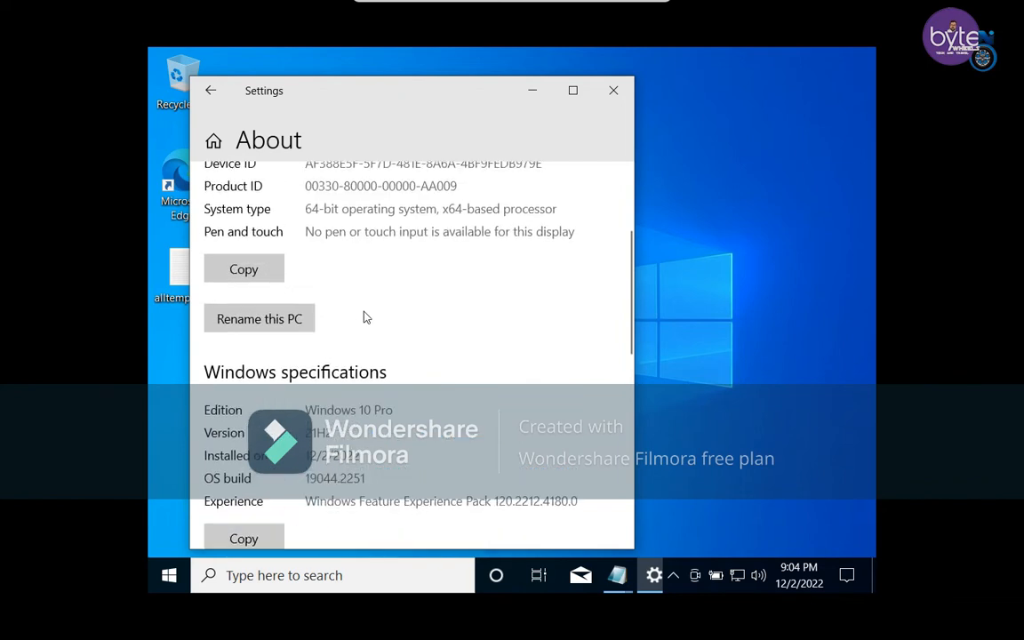
scroll(364, 317, "up", 3)
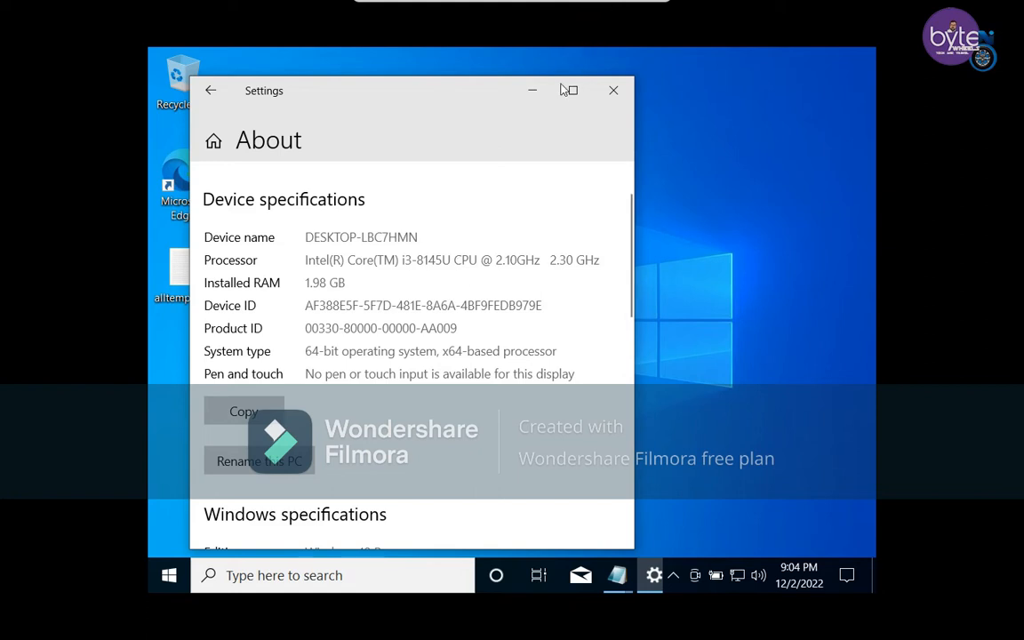
left_click(530, 90)
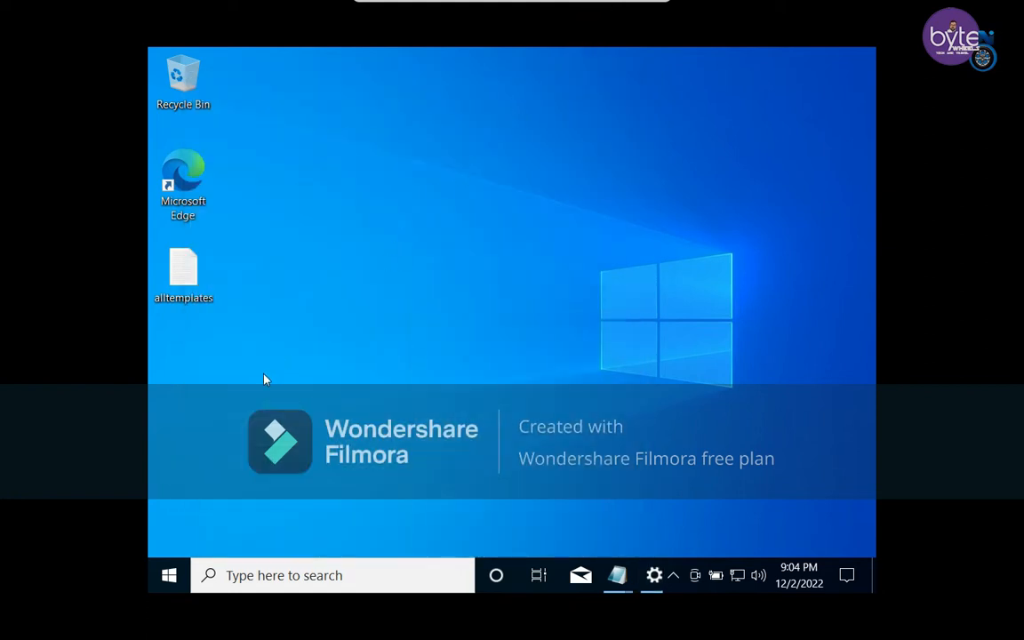
Bring the Untitled Notepad note forward and launch Windows PowerShell (Admin) from the Start menu
left_click(615, 575)
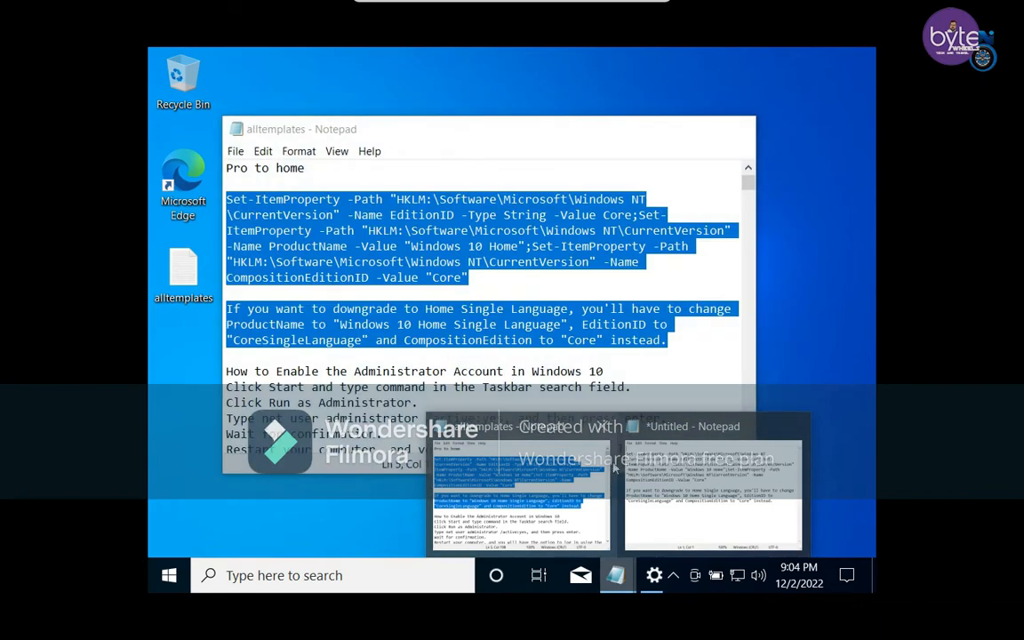
left_click(660, 469)
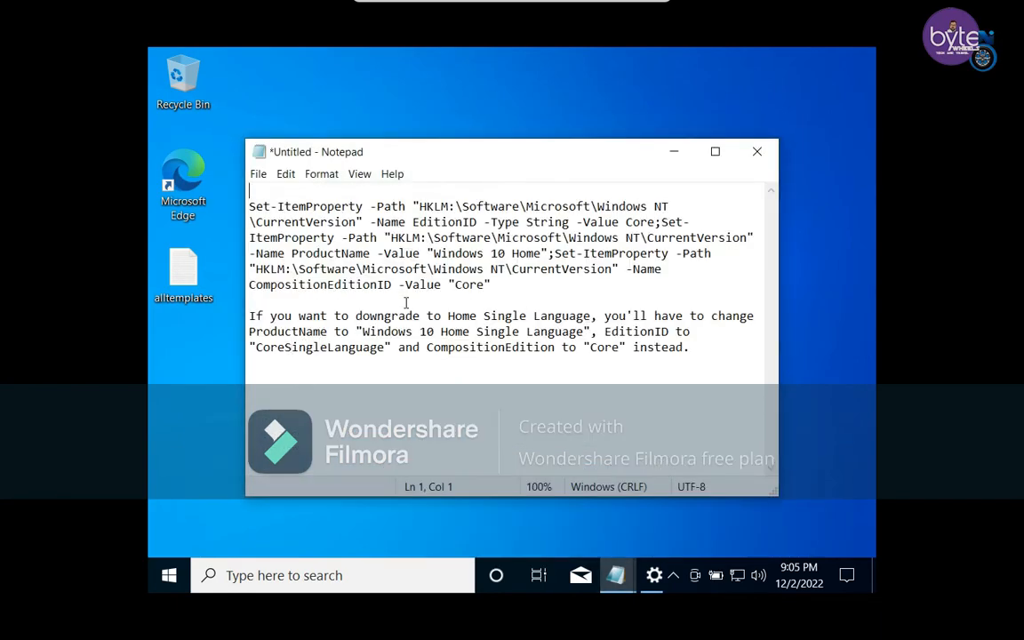
right_click(171, 575)
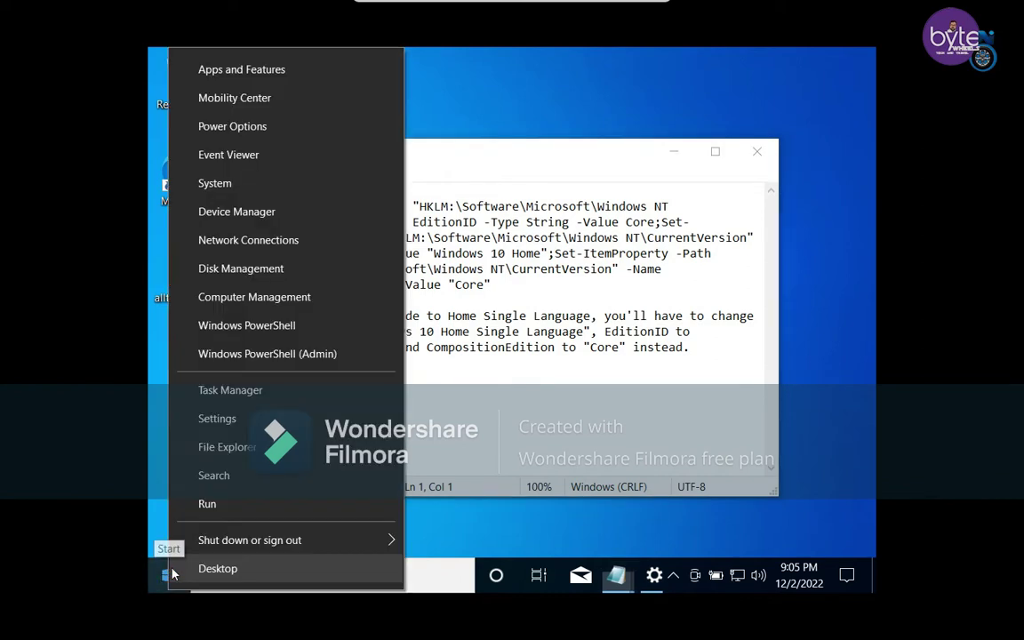
left_click(244, 353)
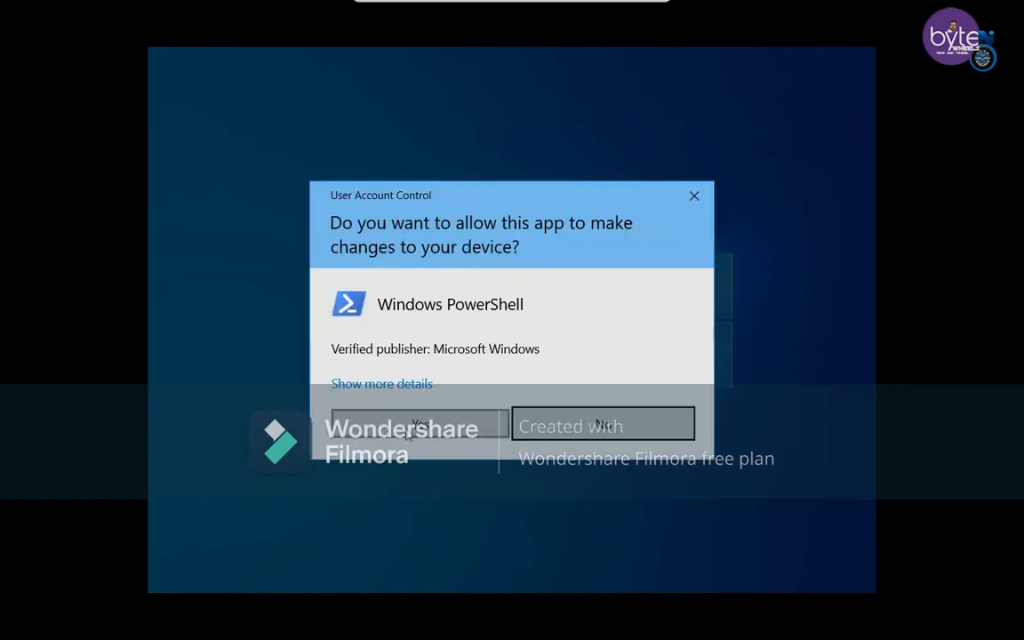
Approve the admin prompt, copy the three Set-ItemProperty commands from Notepad and return to PowerShell
left_click(406, 432)
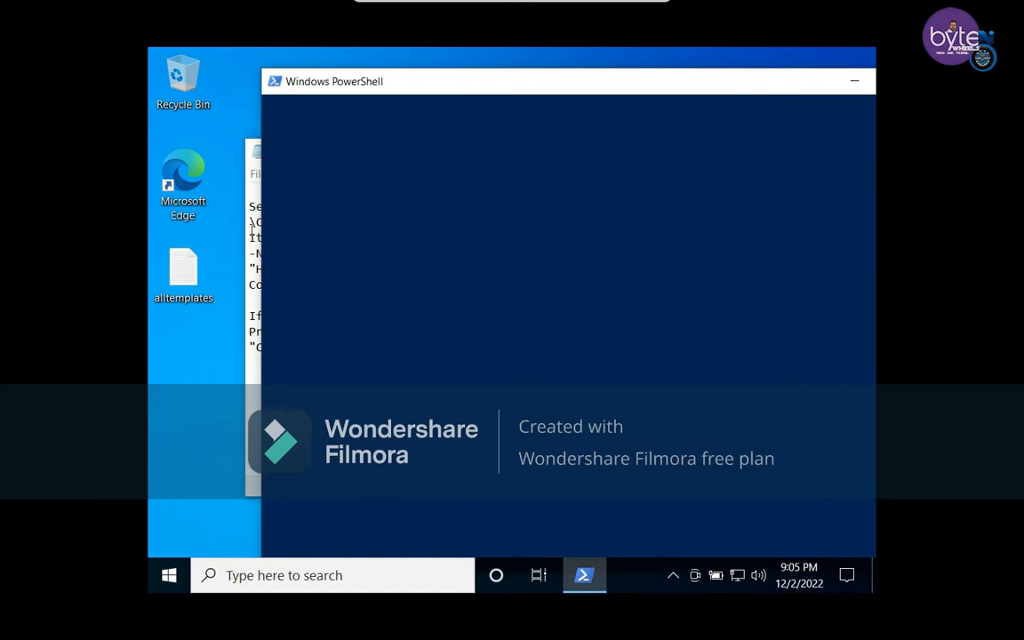
left_click(252, 222)
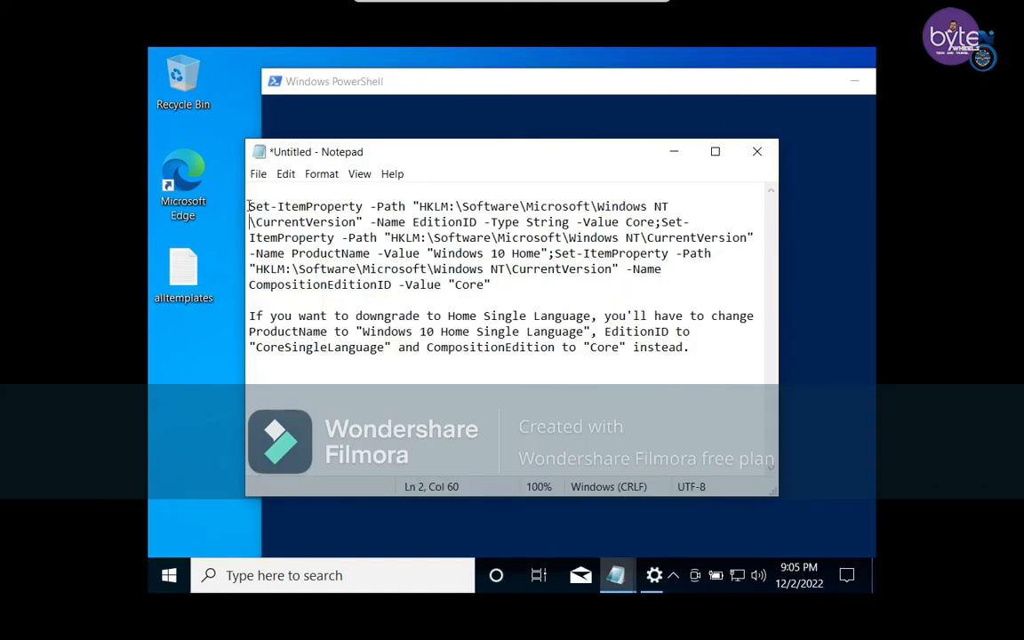
mouse_move(249, 208)
left_mouse_down()
mouse_move(361, 223)
mouse_move(498, 282)
left_mouse_up()
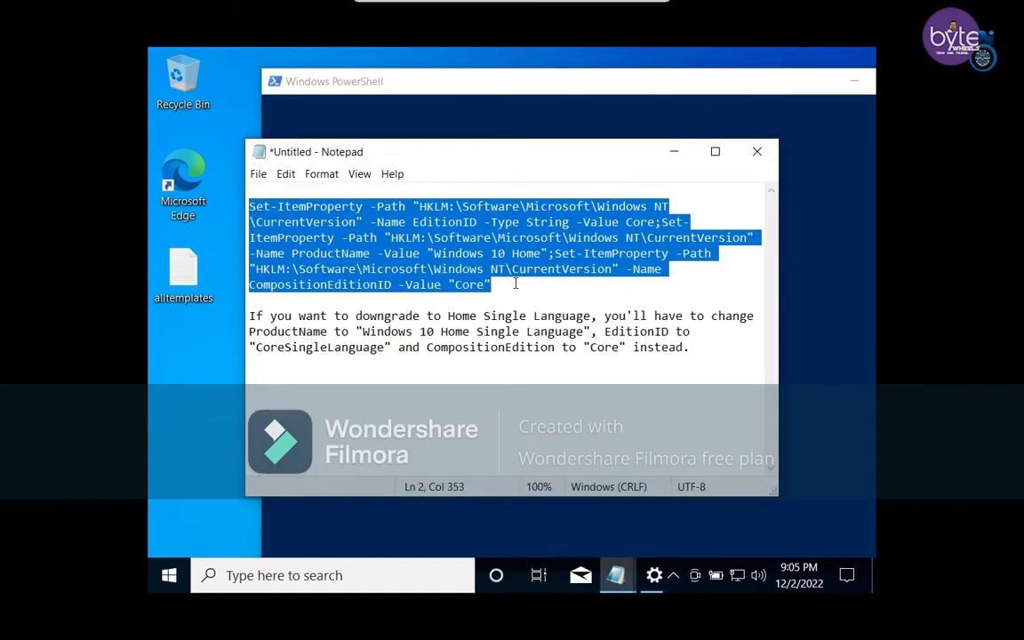
right_click(442, 229)
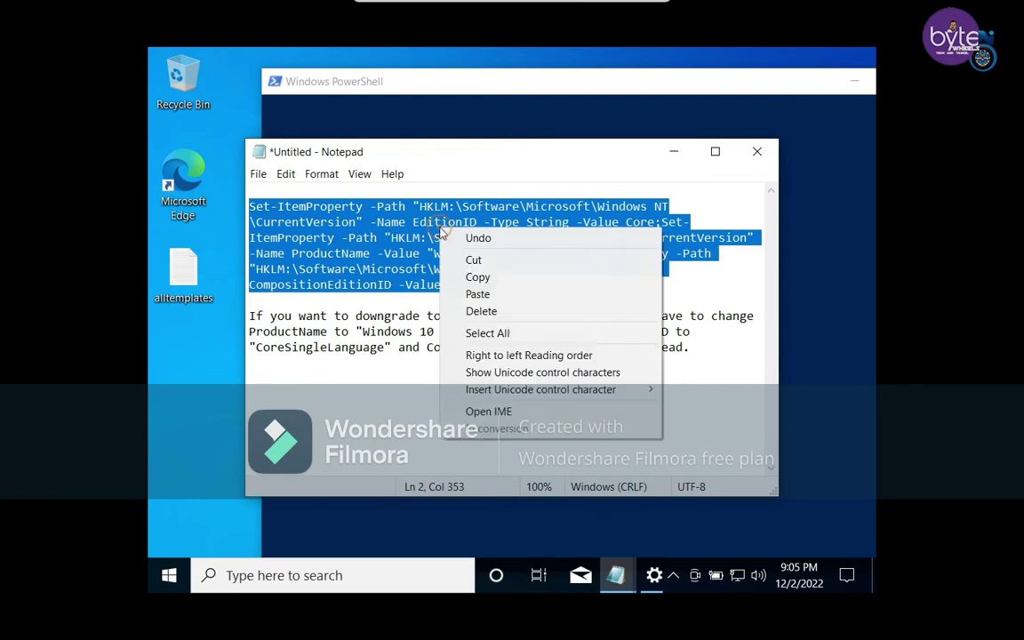
left_click(485, 281)
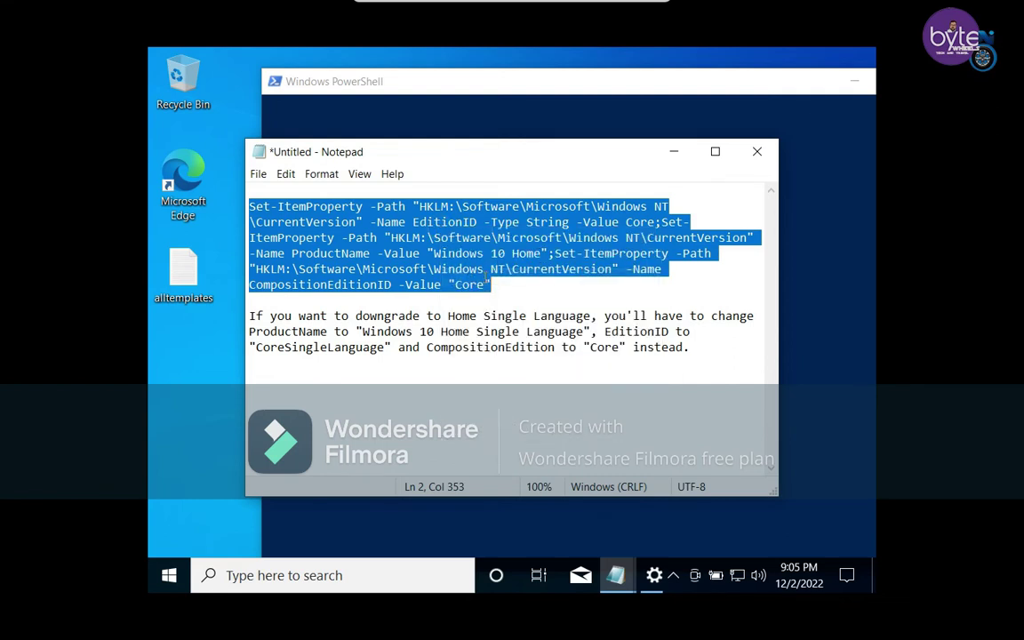
left_click(447, 123)
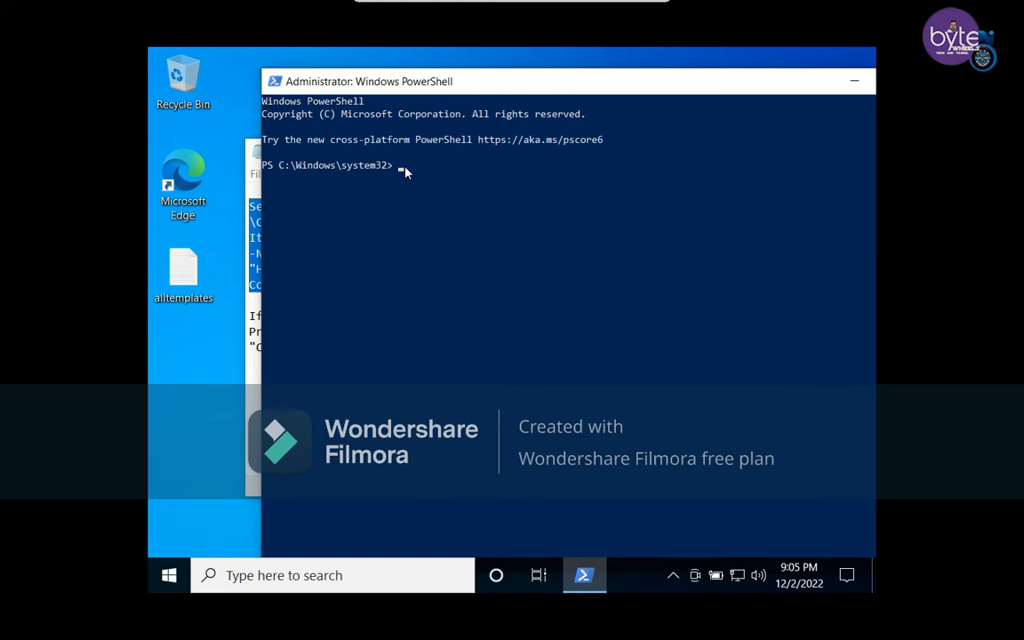
Re-copy the entire registry command from Notepad and bring the PowerShell console forward
left_click(251, 221)
left_click_drag(250, 206, 359, 221)
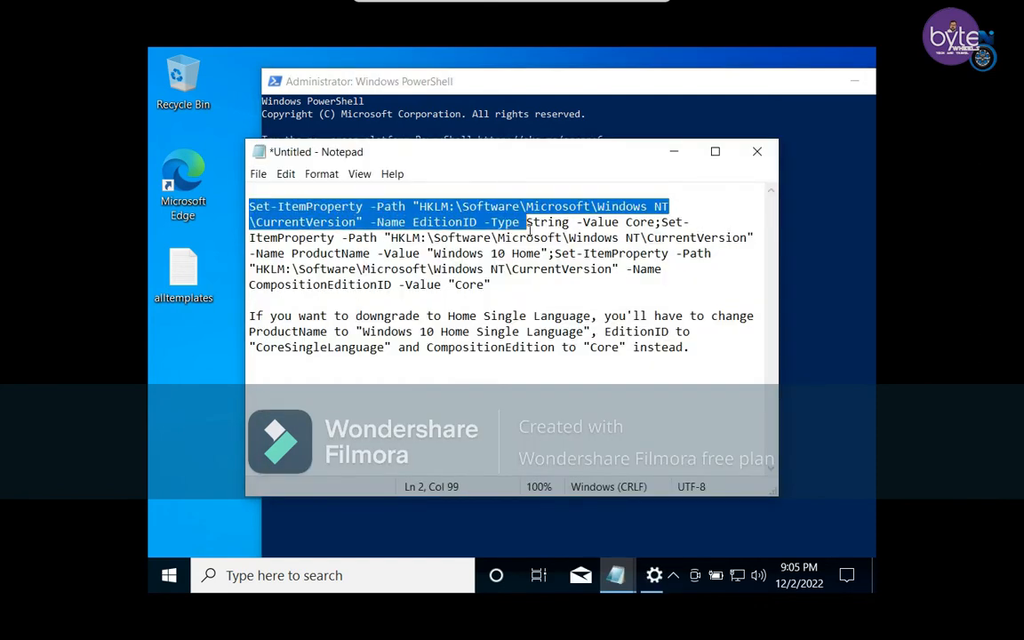
left_click_drag(359, 221, 492, 285)
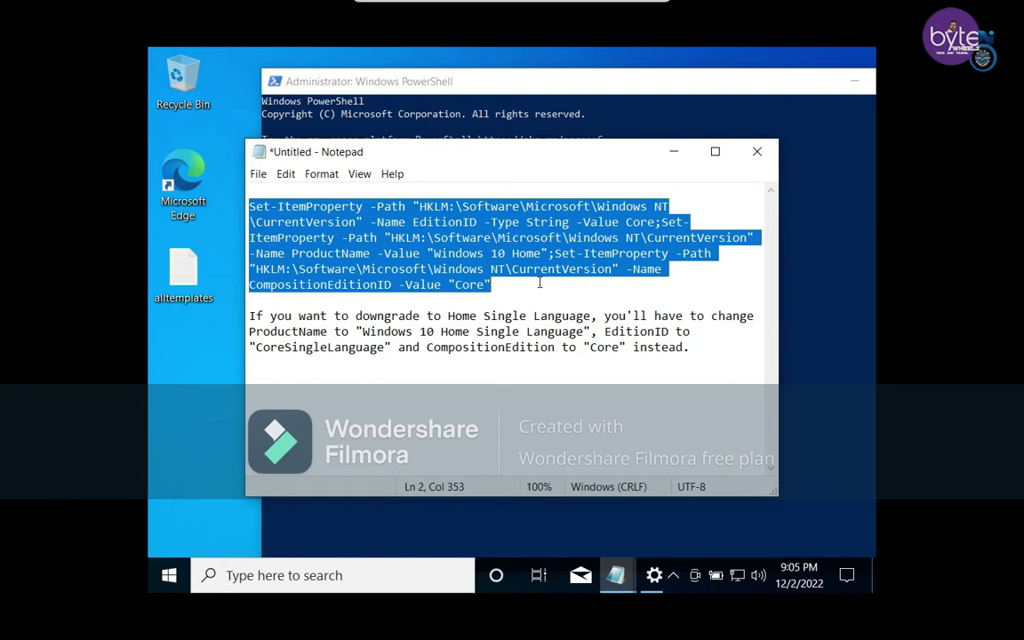
right_click(448, 230)
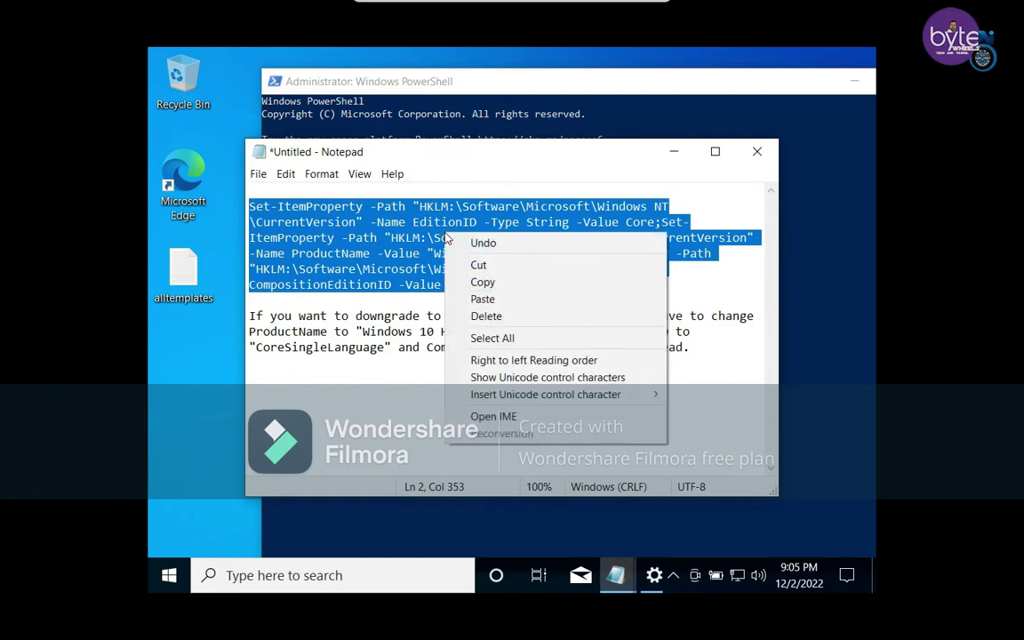
left_click(475, 281)
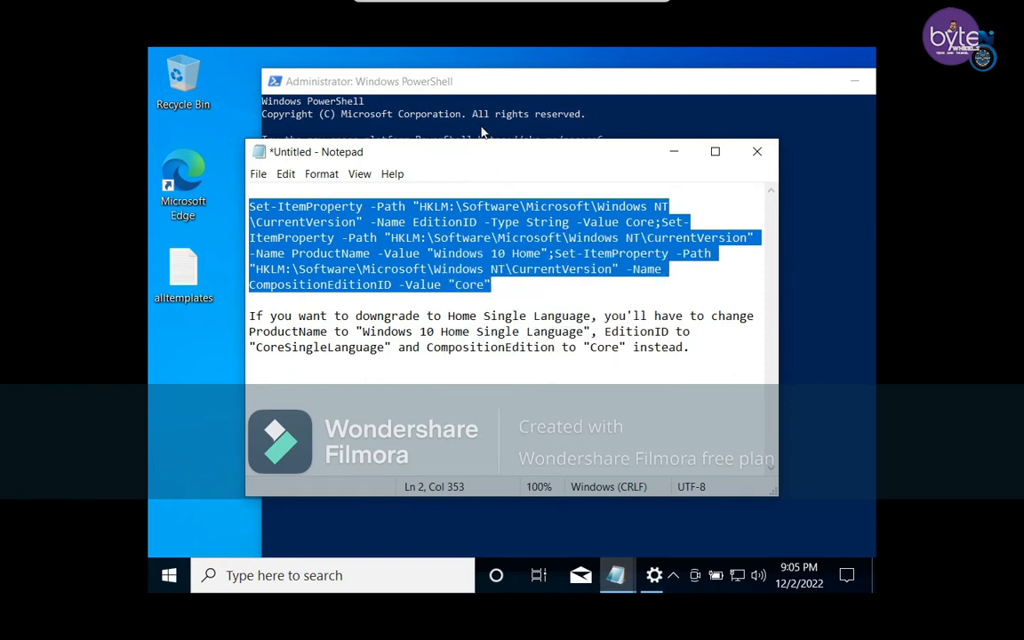
left_click(433, 119)
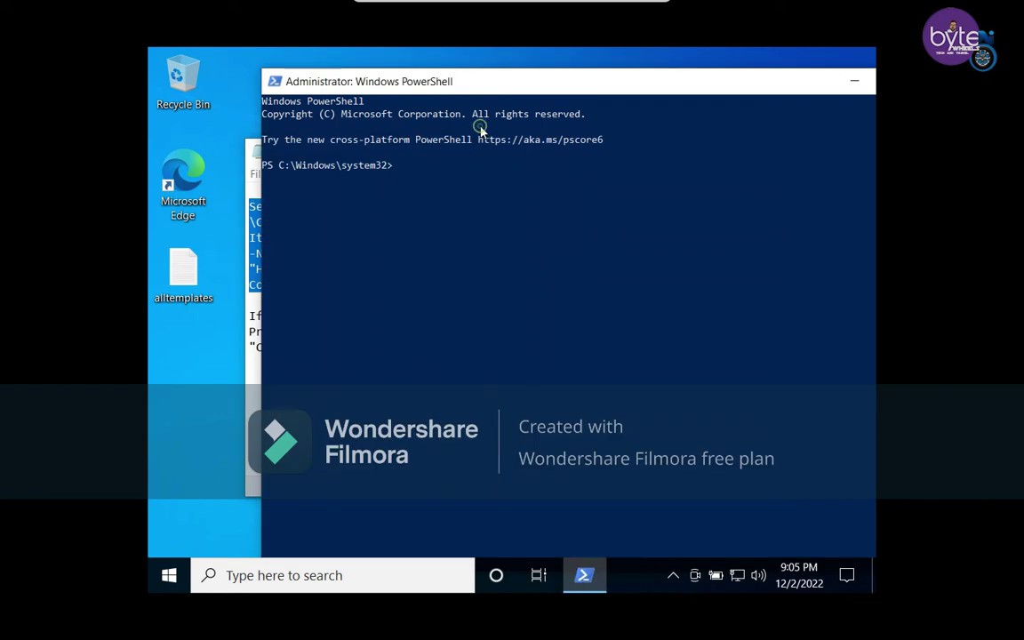
Paste and run the commands setting EditionID/CompositionEditionID to Core and ProductName to Windows 10 Home
right_click(417, 172)
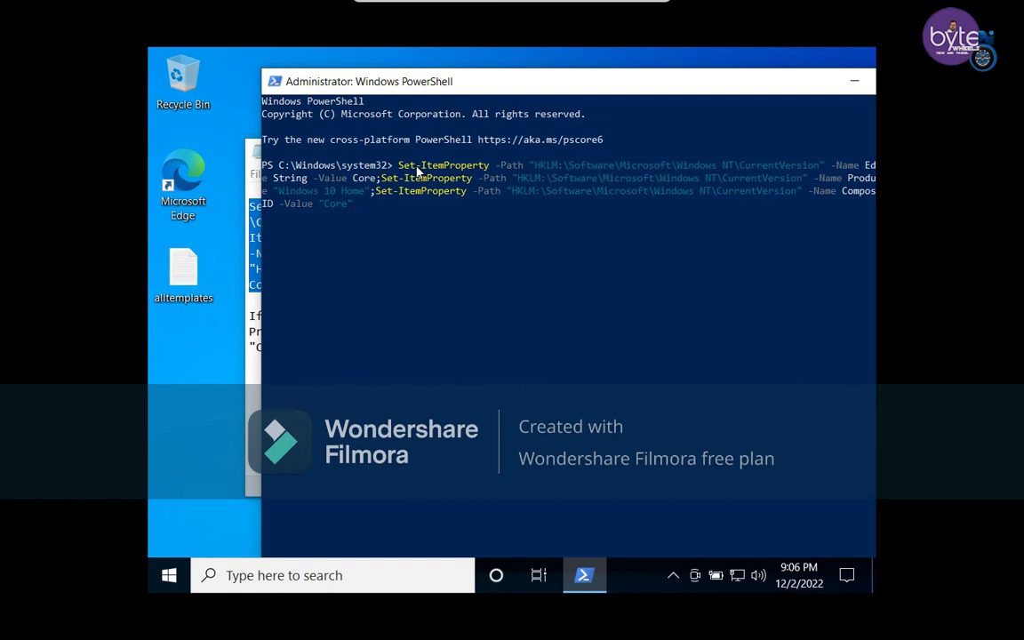
key("Return")
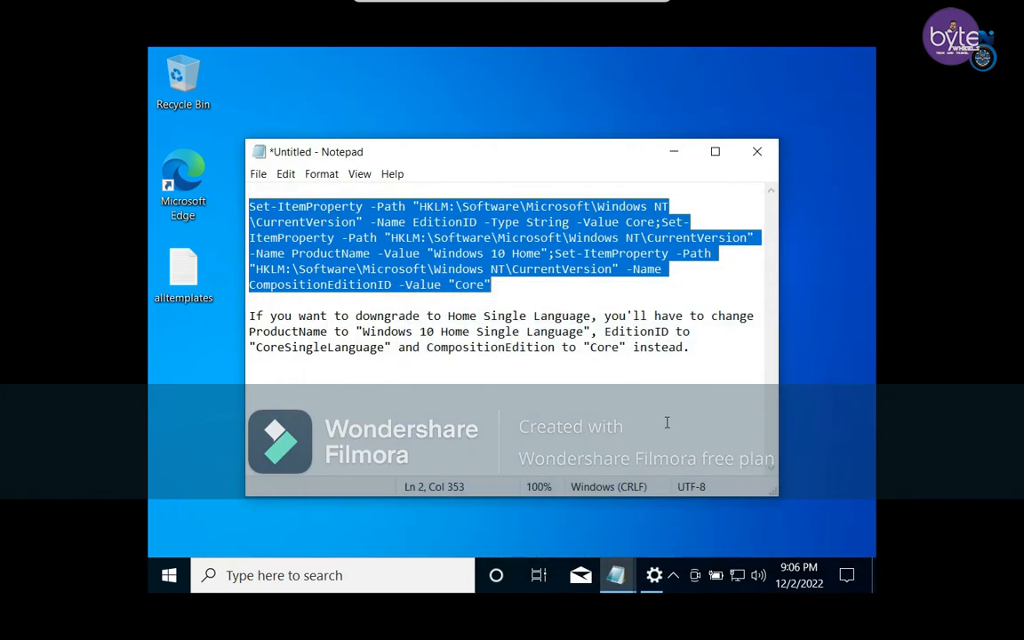
Launch Edge and search Bing for 'windows 10 download'
left_click(177, 177)
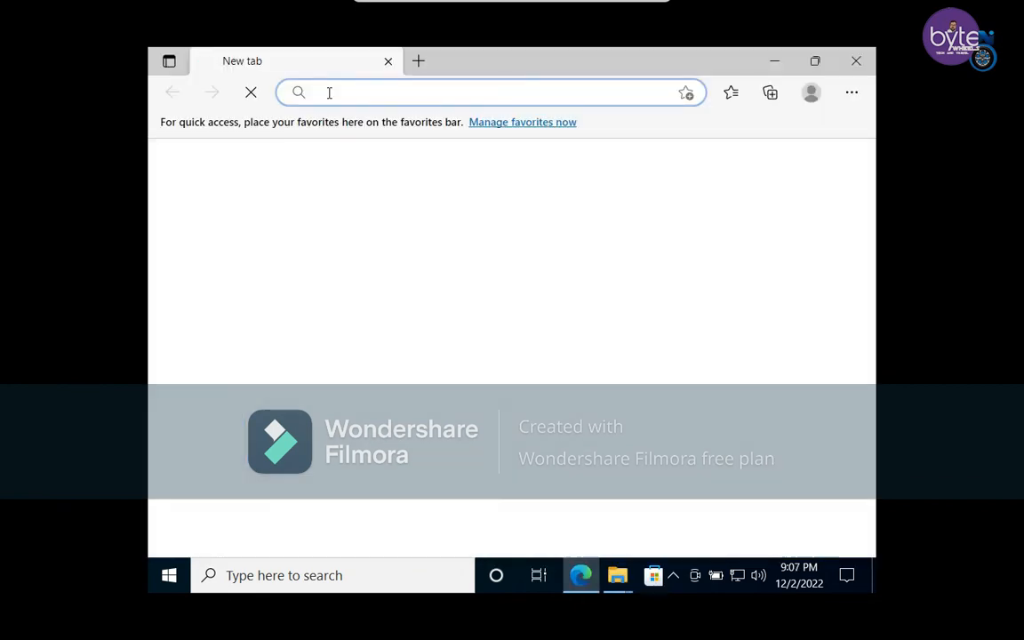
type("win")
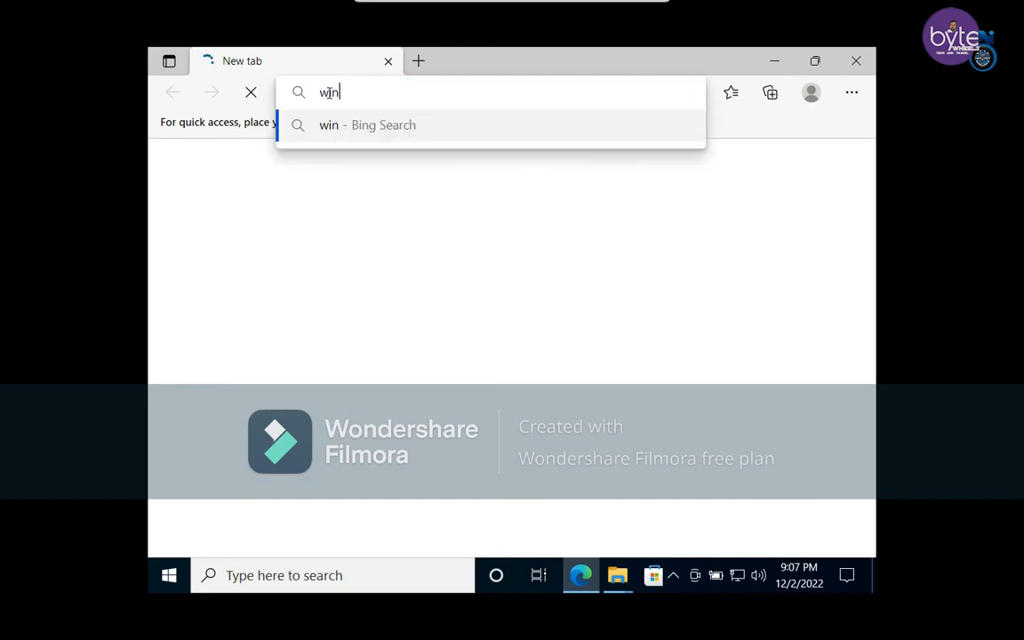
type("dows 10 d")
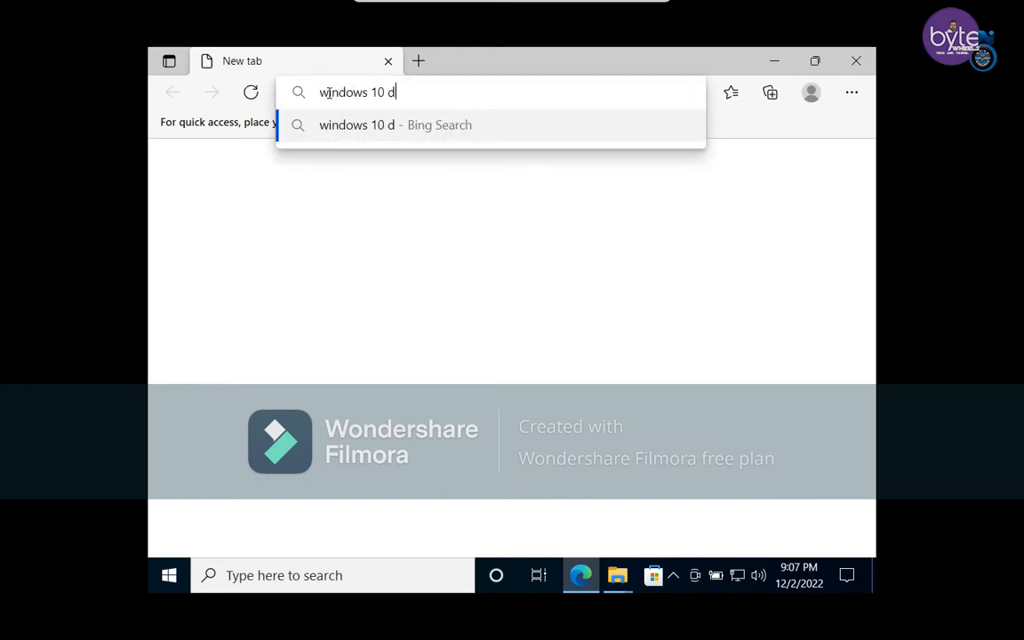
type("ownload")
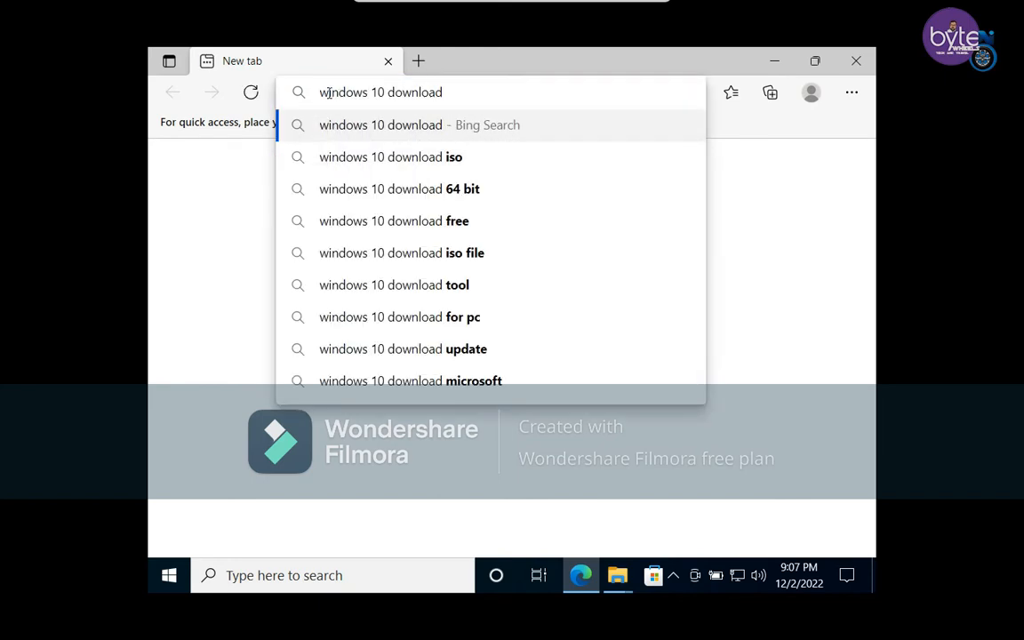
key("Return")
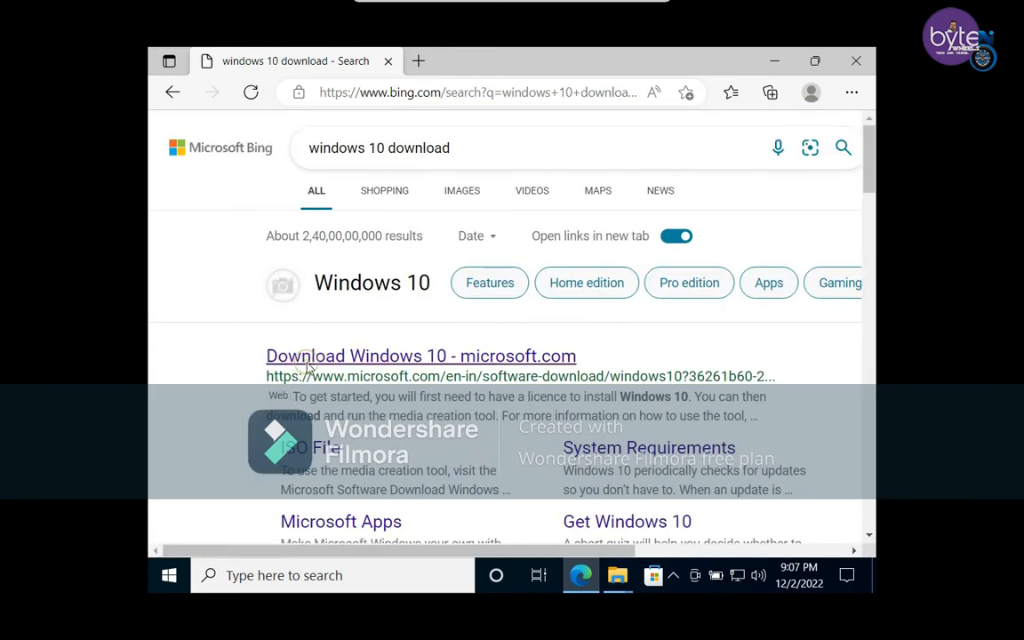
From Microsoft's Download Windows 10 page, download MediaCreationTool22H2.exe and launch it
left_click(308, 360)
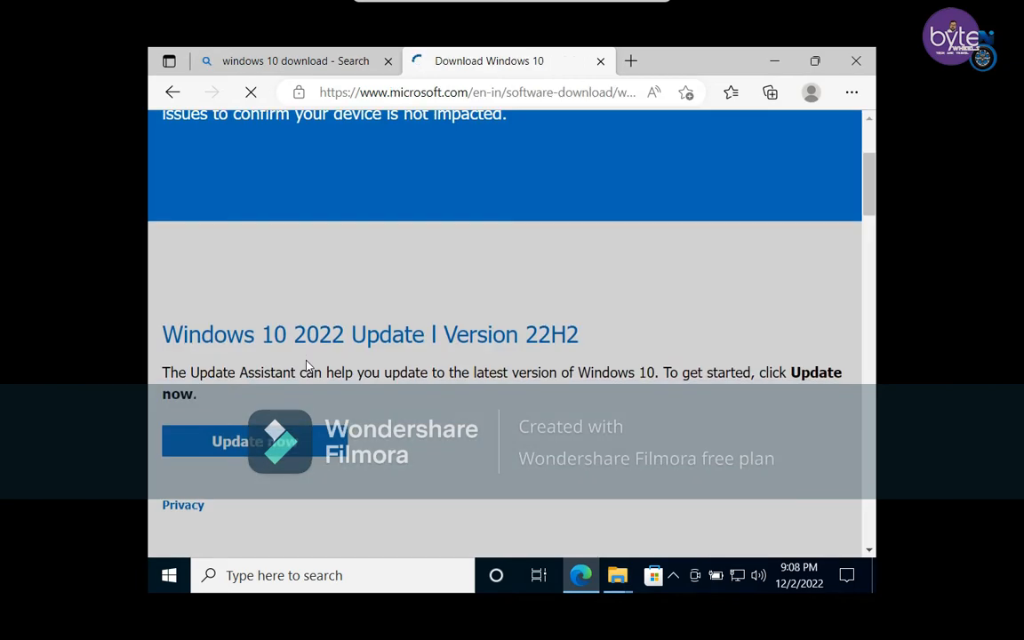
scroll(307, 366, "down", 3)
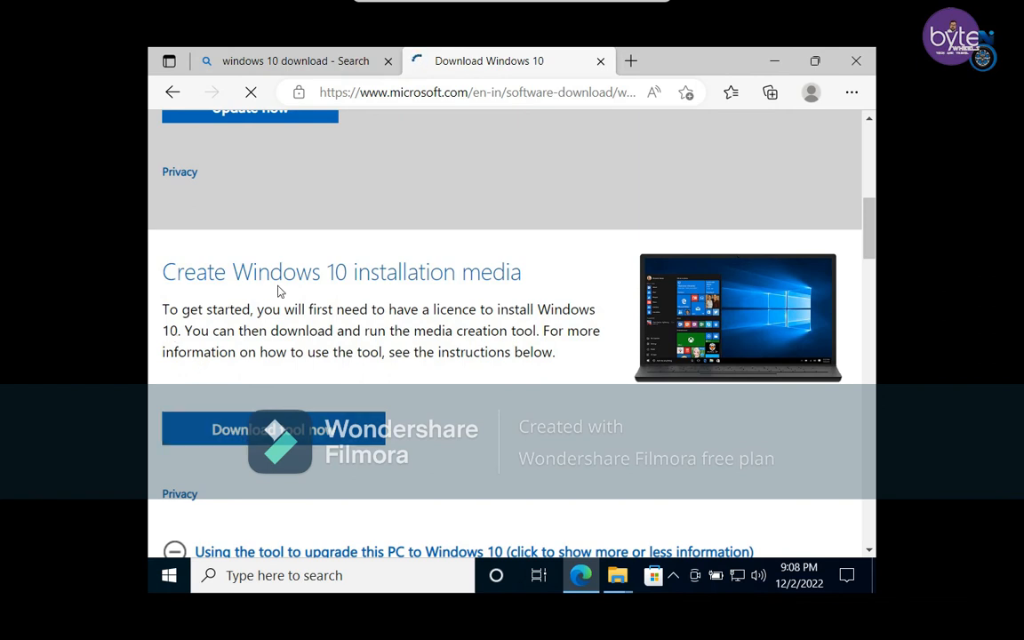
left_click(247, 437)
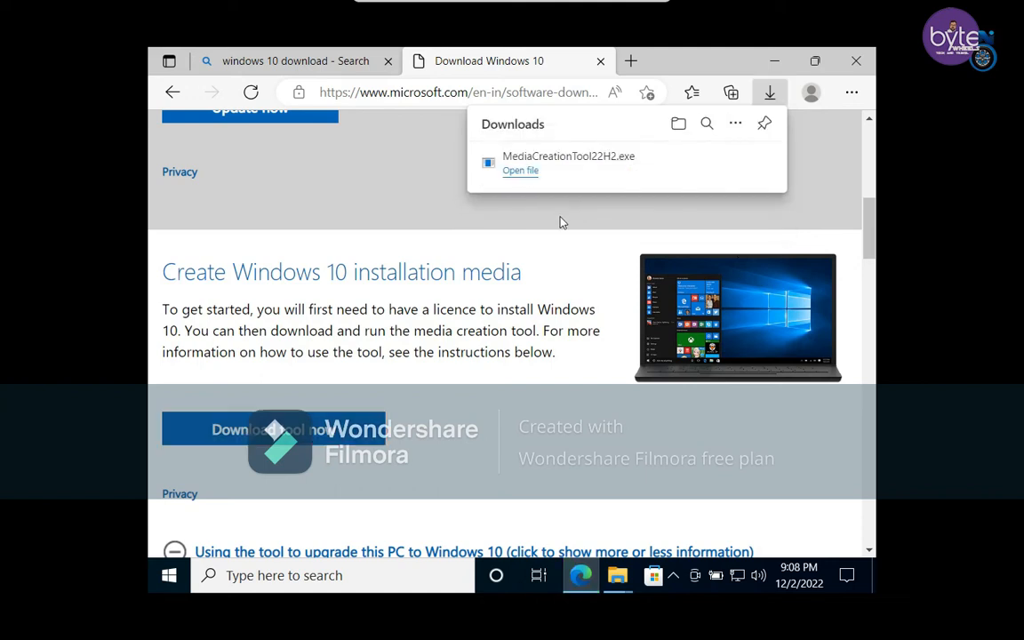
left_click(519, 170)
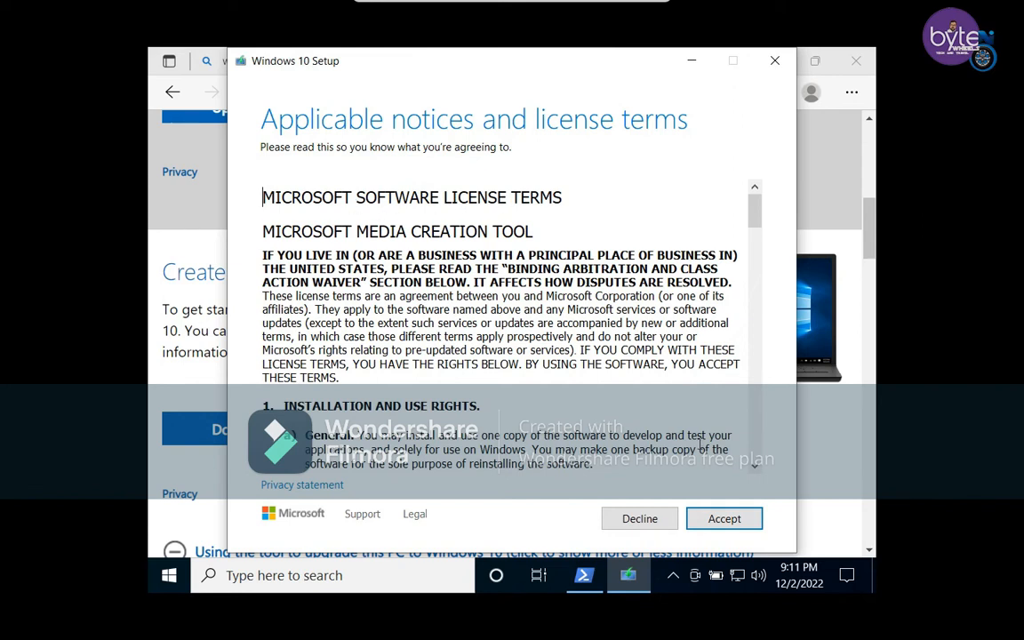
Accept the Windows 10 Setup license terms
left_click(727, 519)
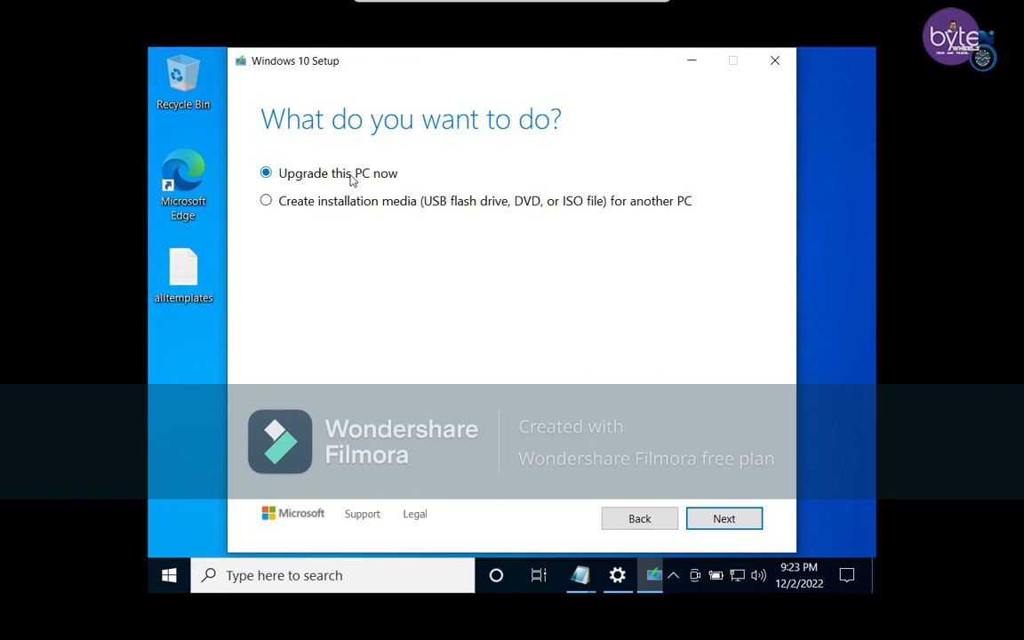
Continue with Upgrade this PC now to the Ready to install summary for Windows 10 Home
left_click(722, 520)
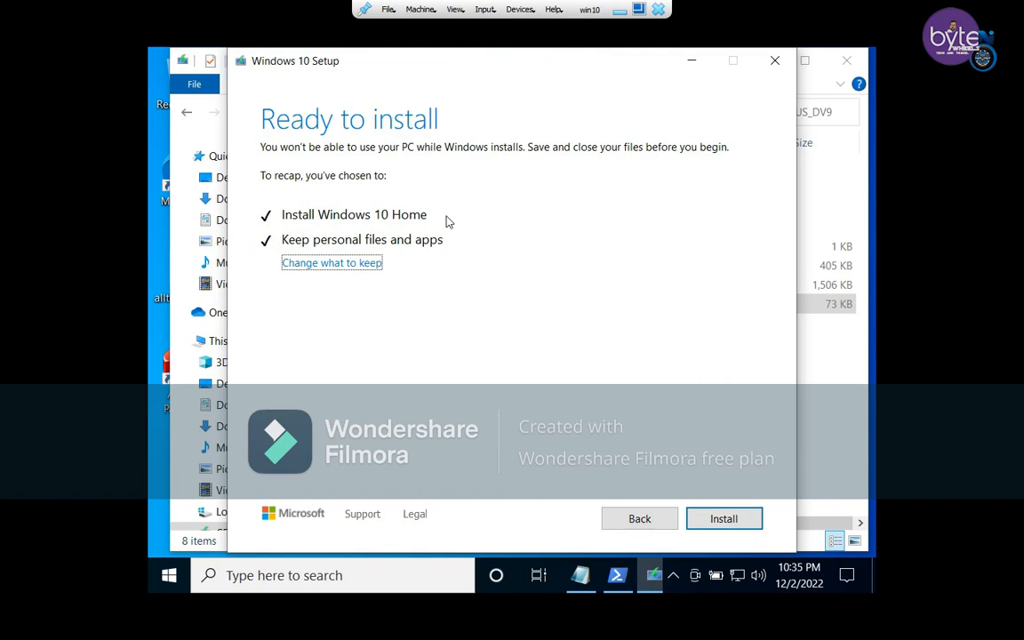
key("Return")
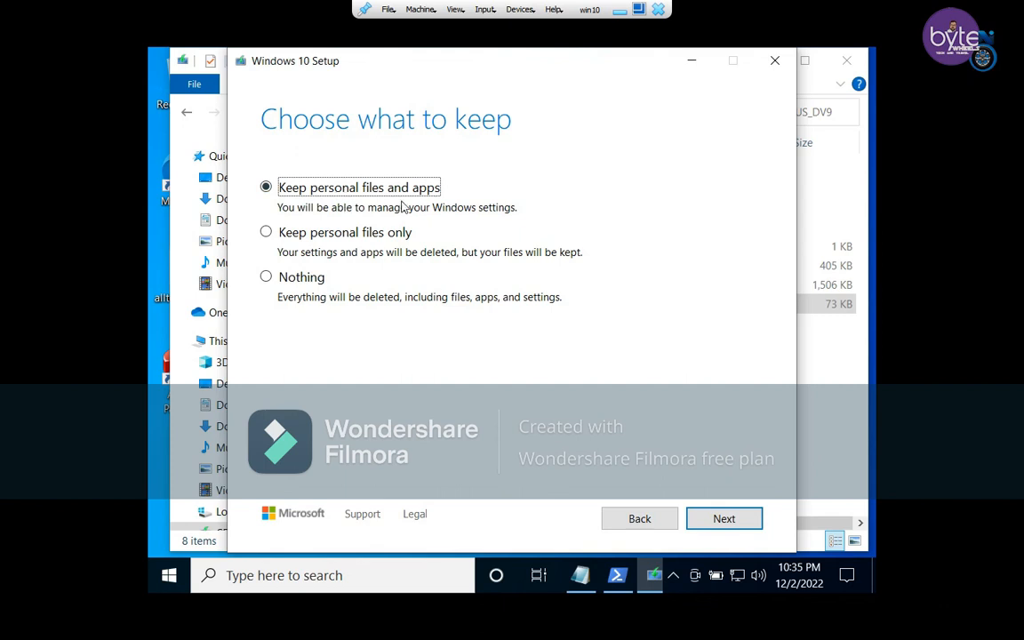
left_click(636, 520)
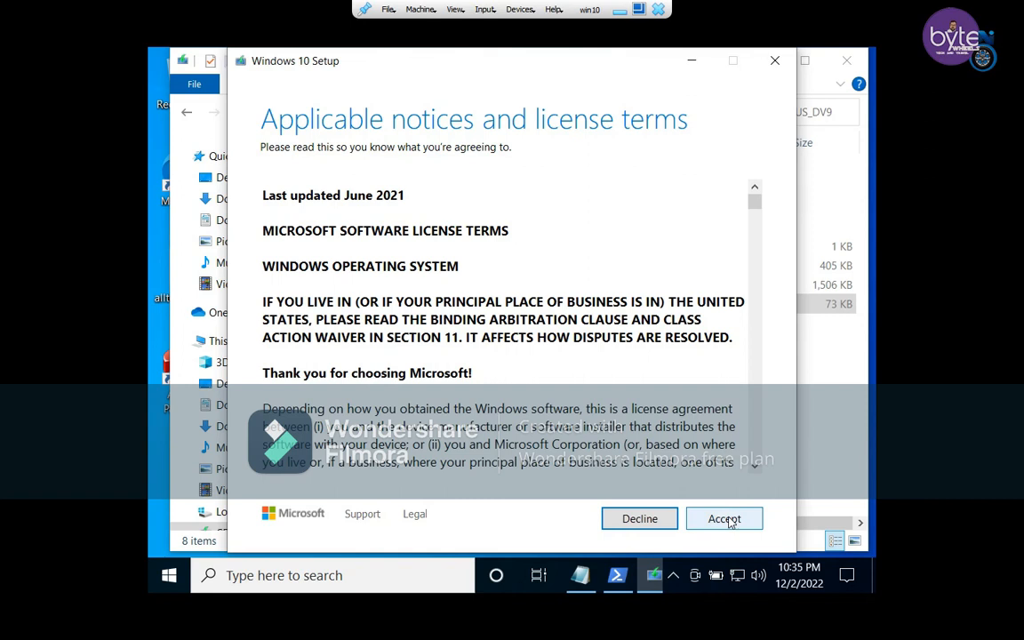
left_click(727, 520)
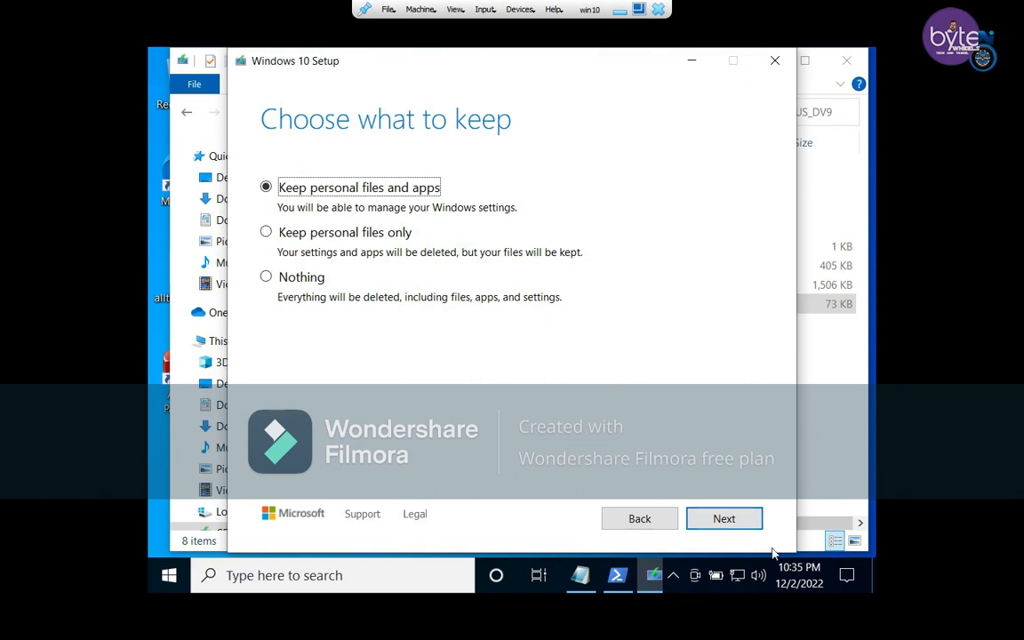
left_click(731, 523)
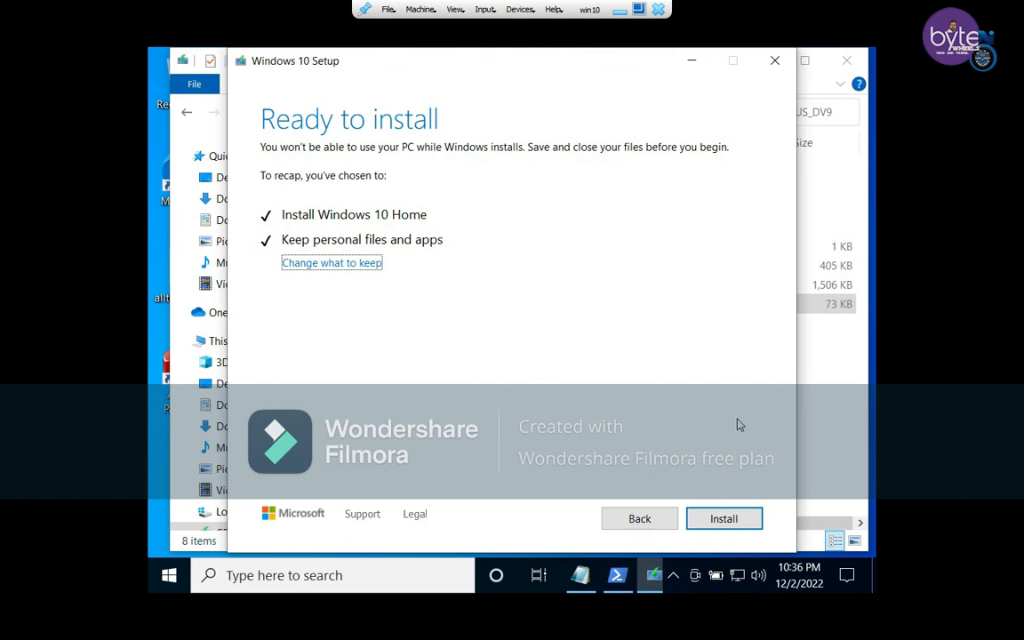
Start installing Windows 10 Home keeping personal files and apps
left_click(716, 524)
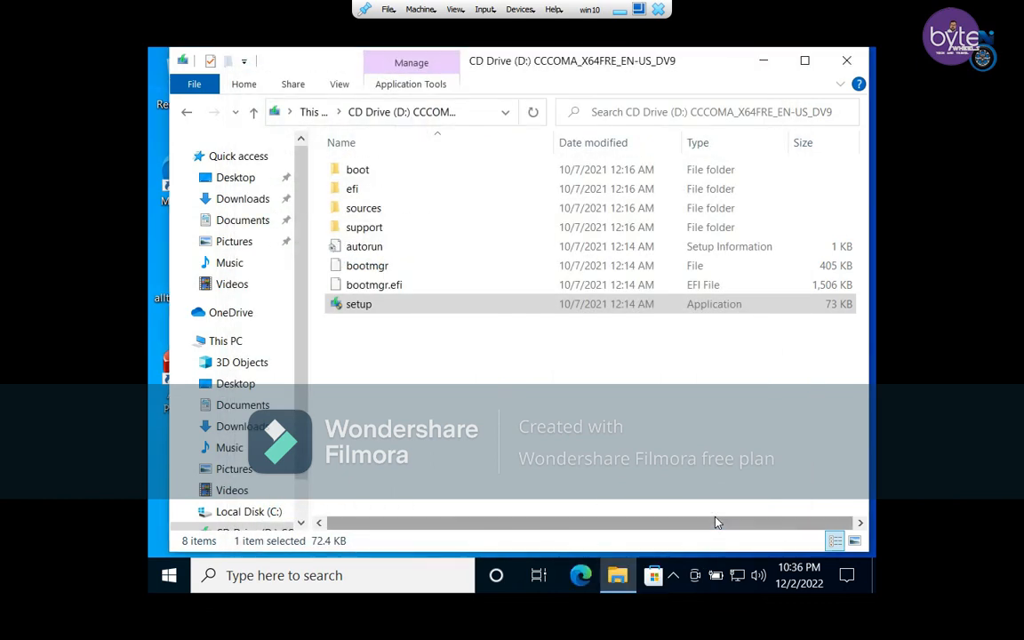